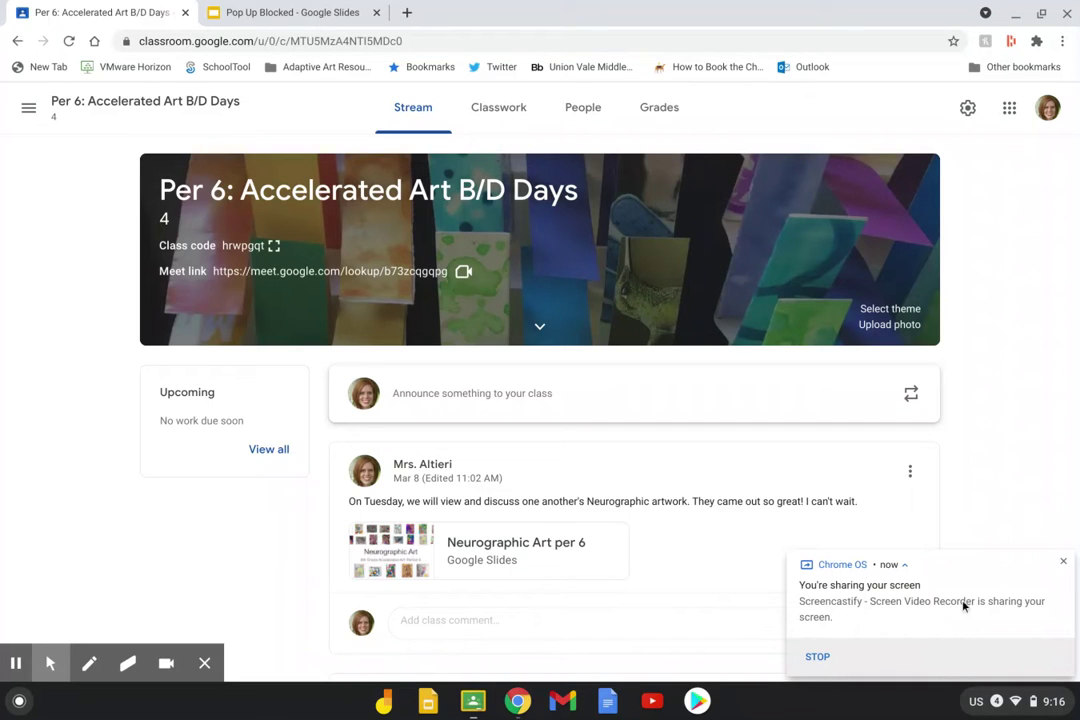
# Dismiss the sharing notice and show the Per 6 Accelerated Art Classwork page
pyautogui.click(1063, 563)
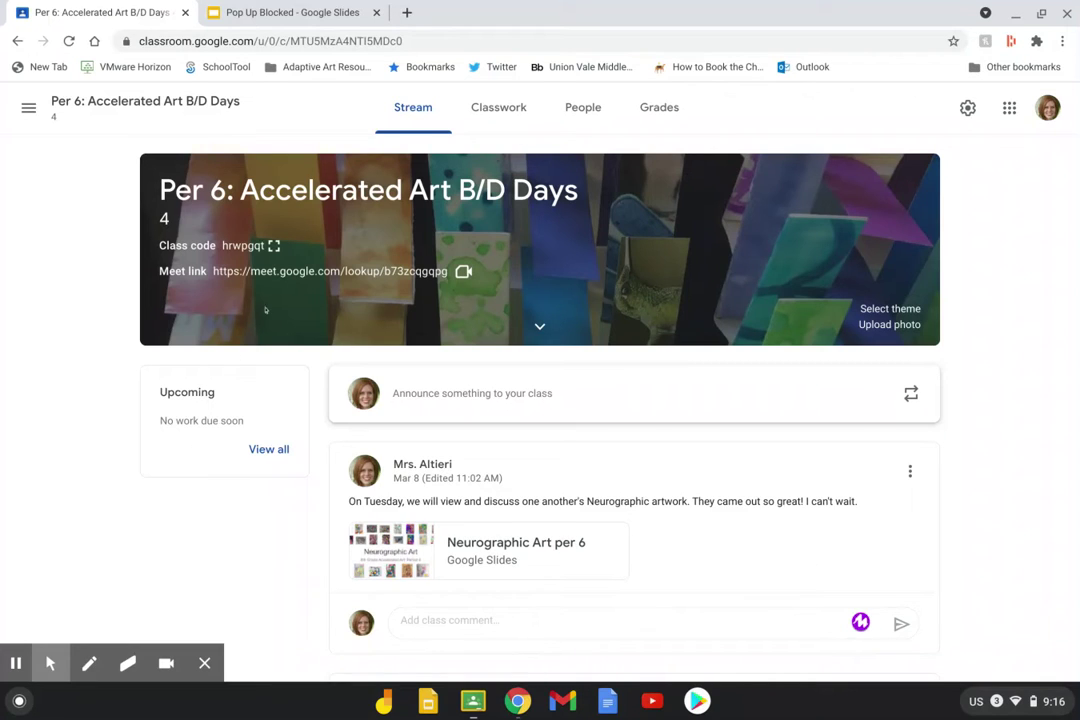
pyautogui.click(499, 107)
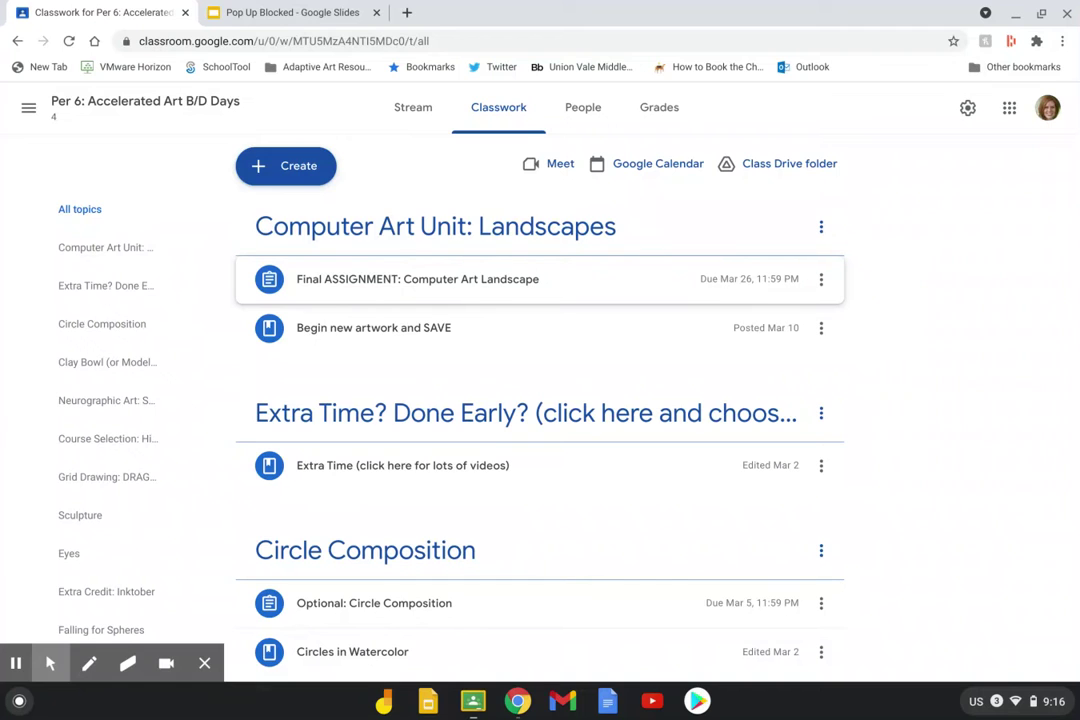
# Open the Final ASSIGNMENT: Computer Art Landscape and its attached Computer Art Landscape slides
pyautogui.click(417, 279)
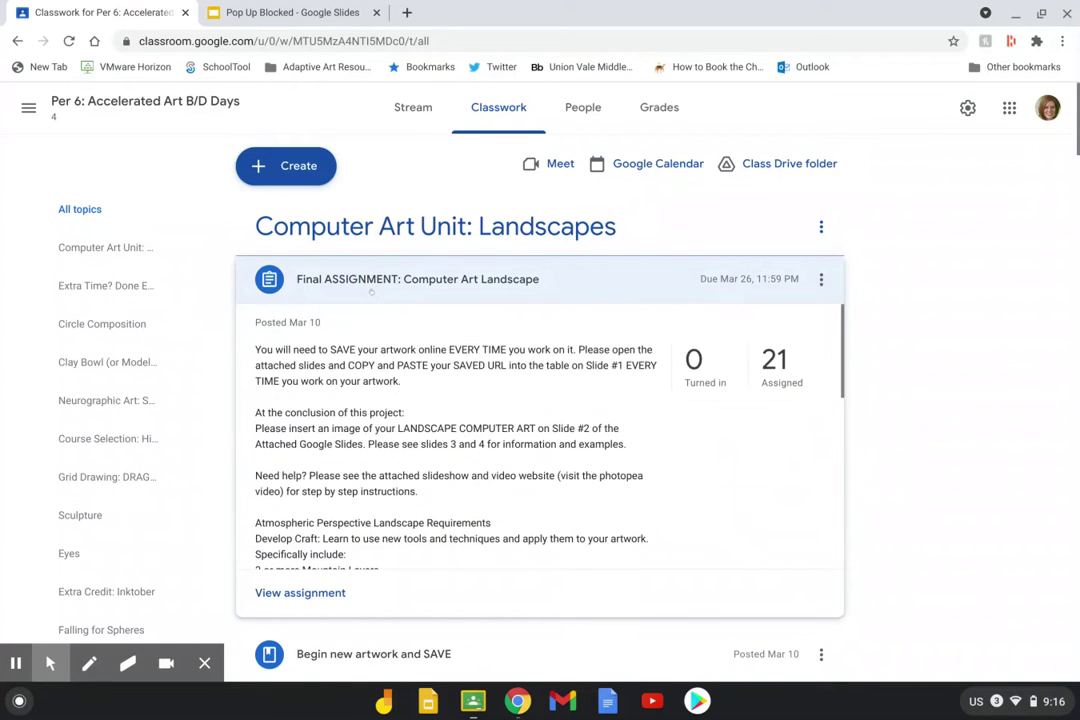
pyautogui.scroll(-2, 540, 440)
pyautogui.scroll(-3, 353, 428)
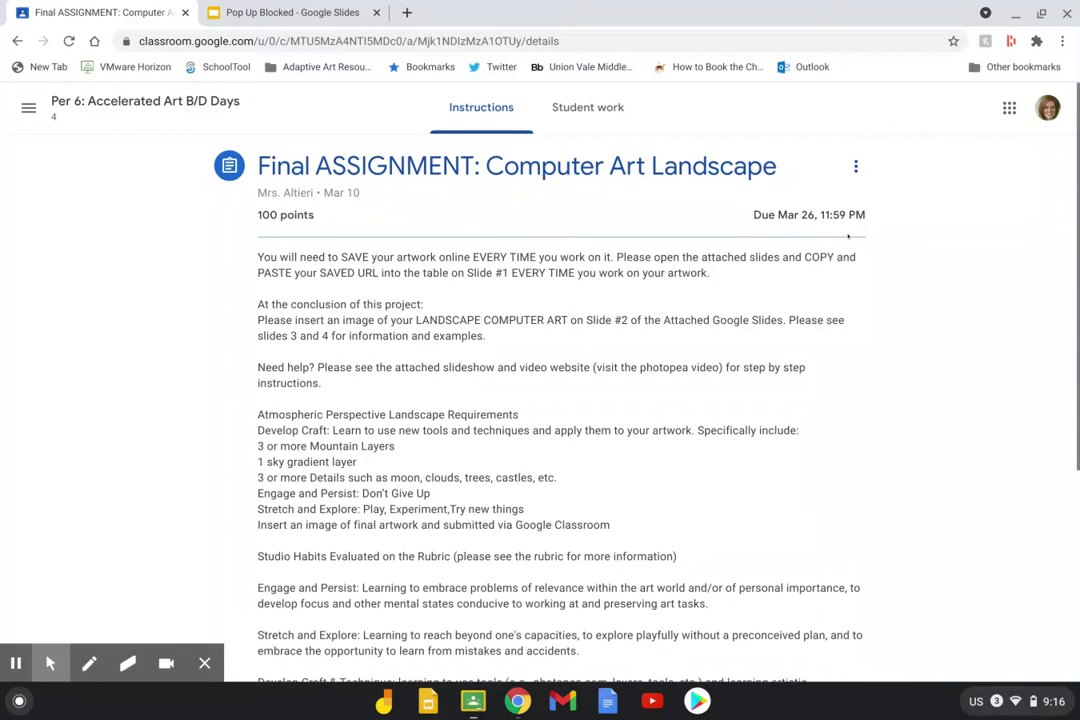
pyautogui.scroll(-4, 560, 400)
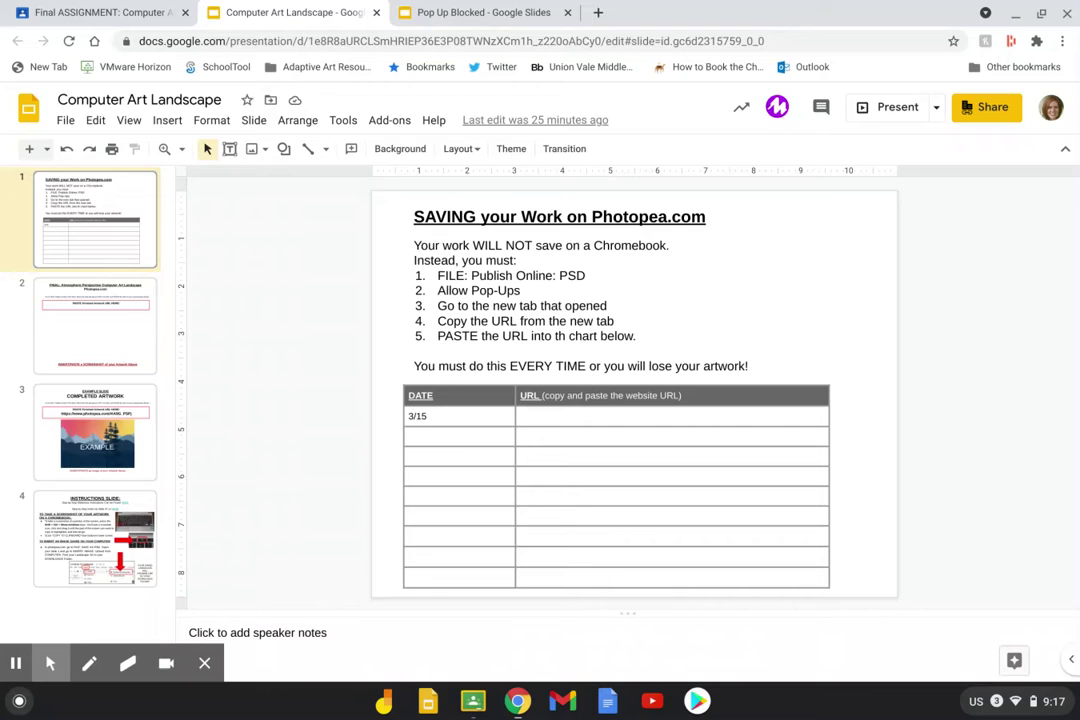
# Open a new Chrome tab next to the Computer Art Landscape slides
pyautogui.click(598, 12)
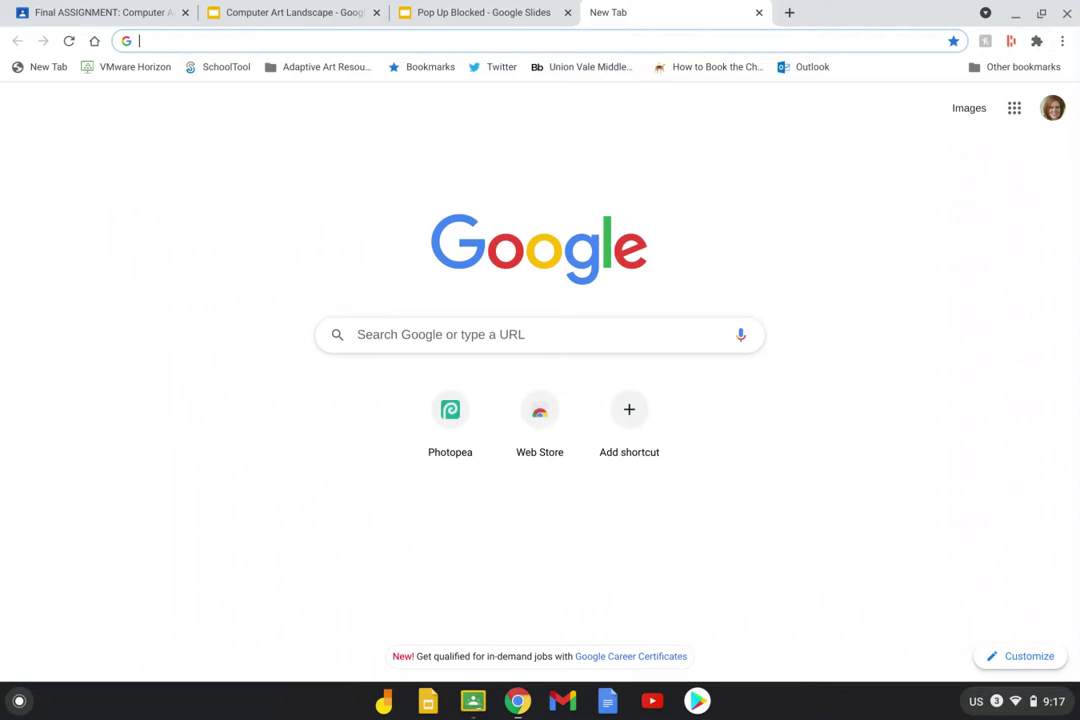
# Go to photopea.com in the new tab
pyautogui.write('ph')
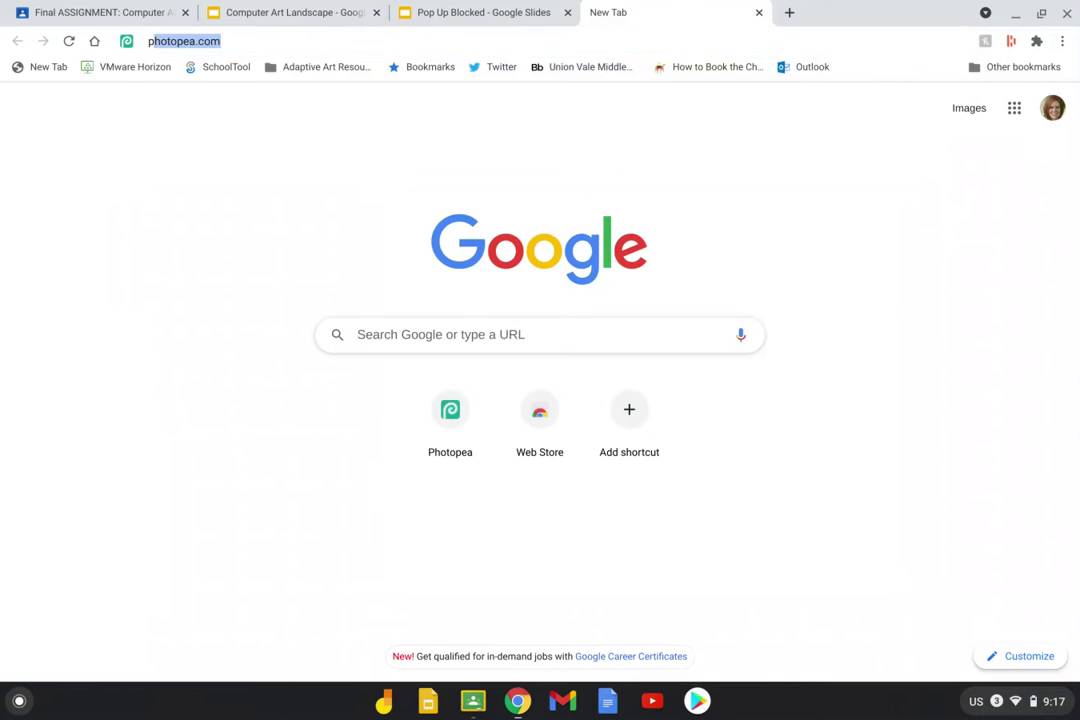
pyautogui.write('otopea.com')
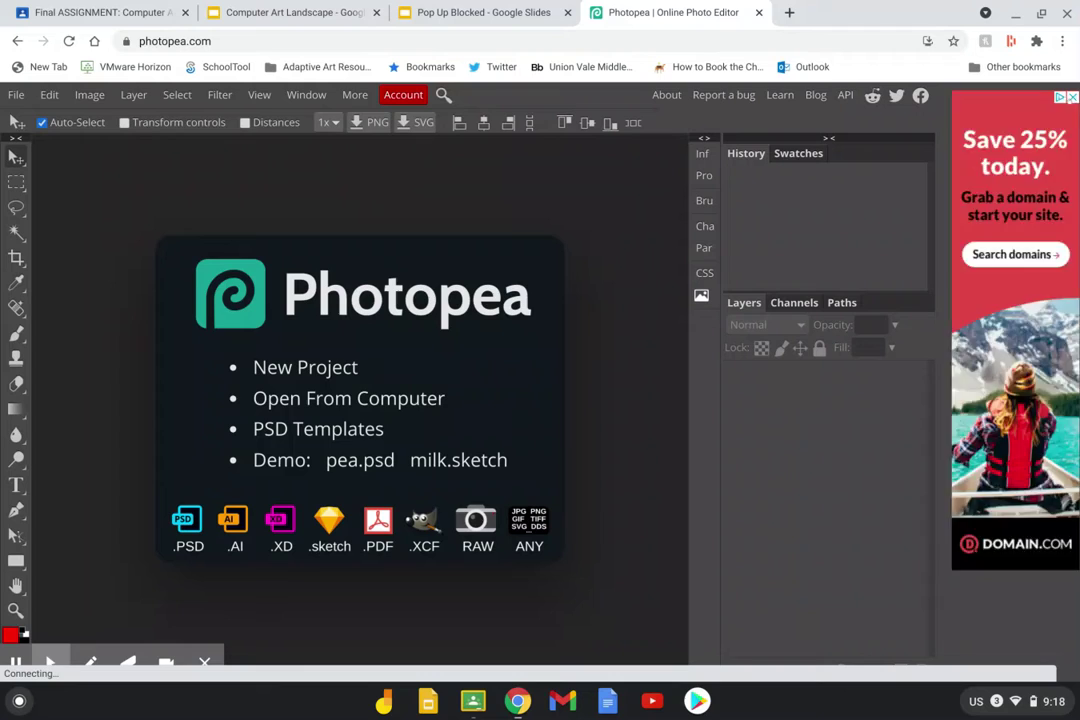
# Close the Photopea side advertisement and show the File menu
pyautogui.click(1071, 97)
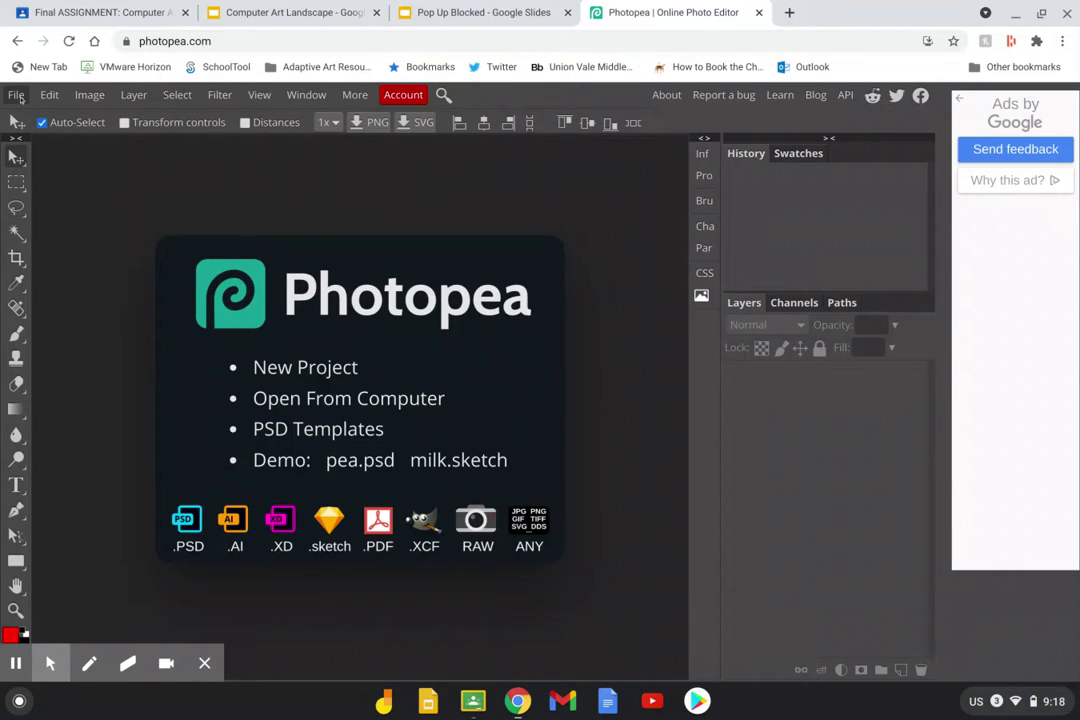
pyautogui.click(19, 97)
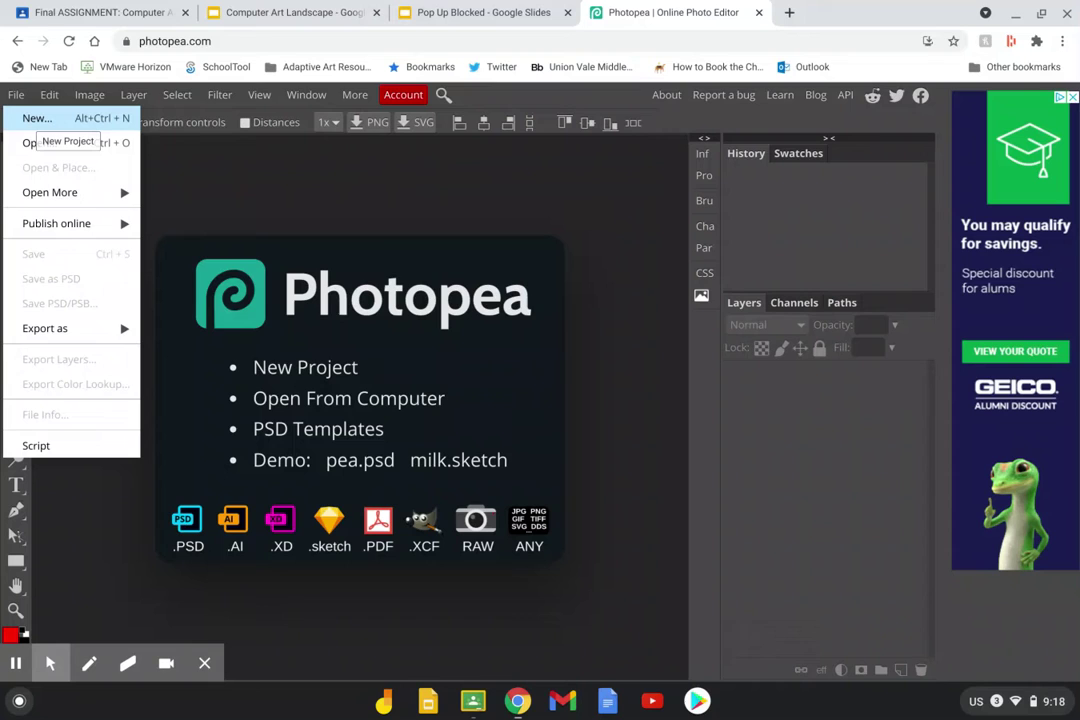
# Name a new project with the surname plus 'Landscape' and set its units to inches (17.78 × 10.00)
pyautogui.click(36, 118)
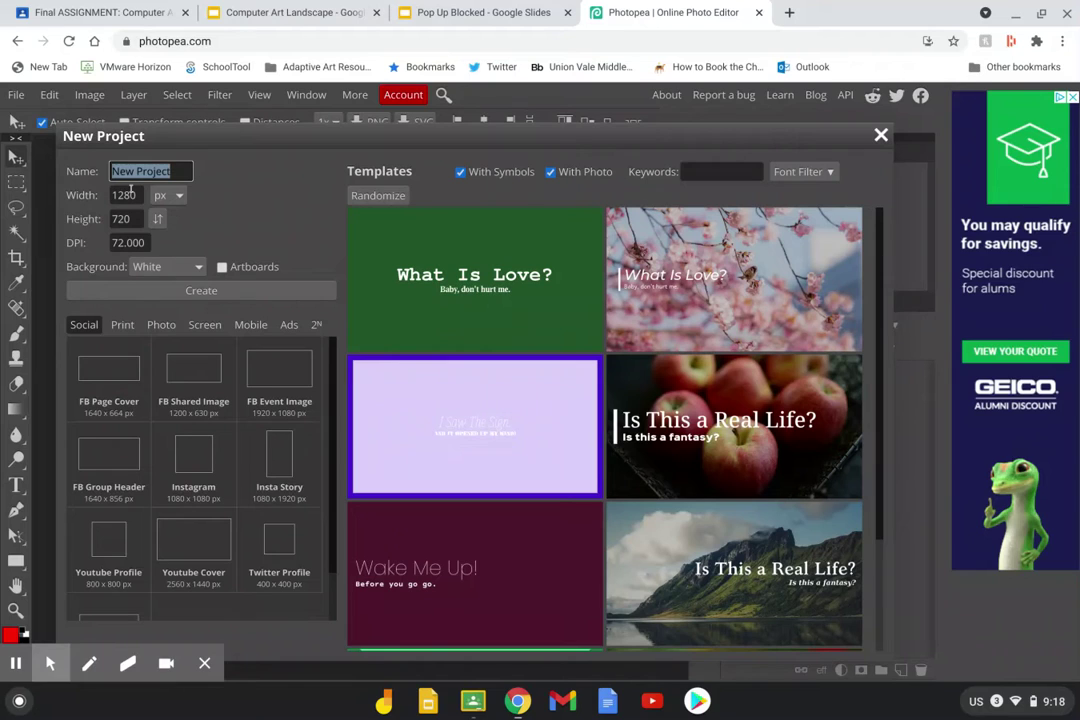
pyautogui.write('Altieri')
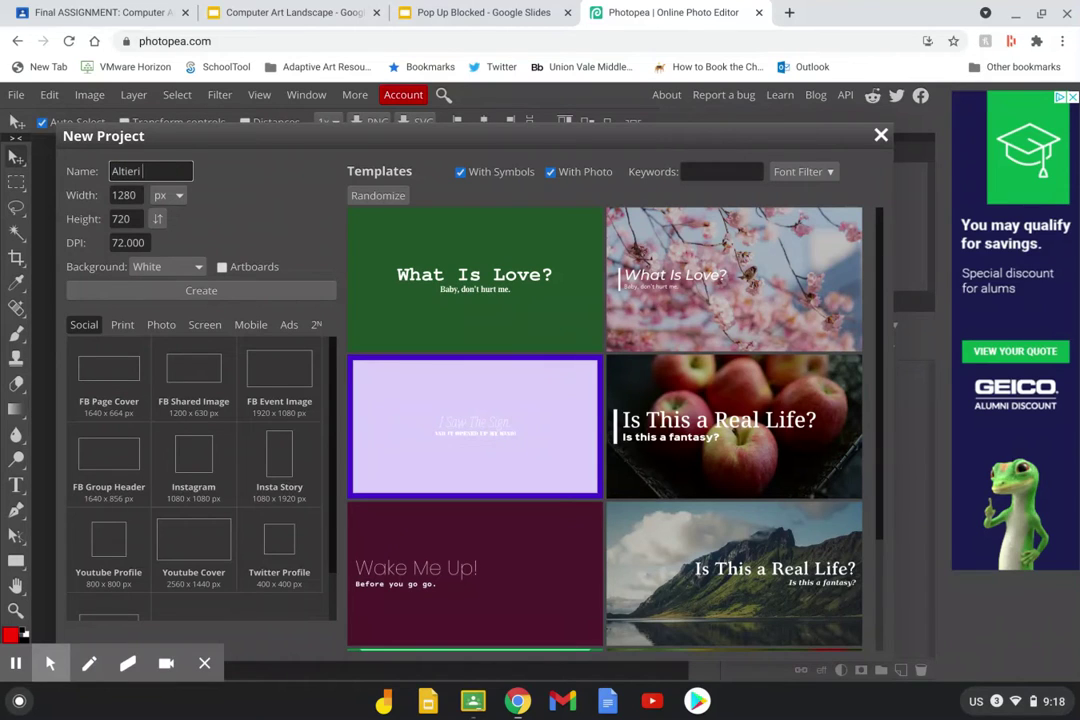
pyautogui.write(' Landscape')
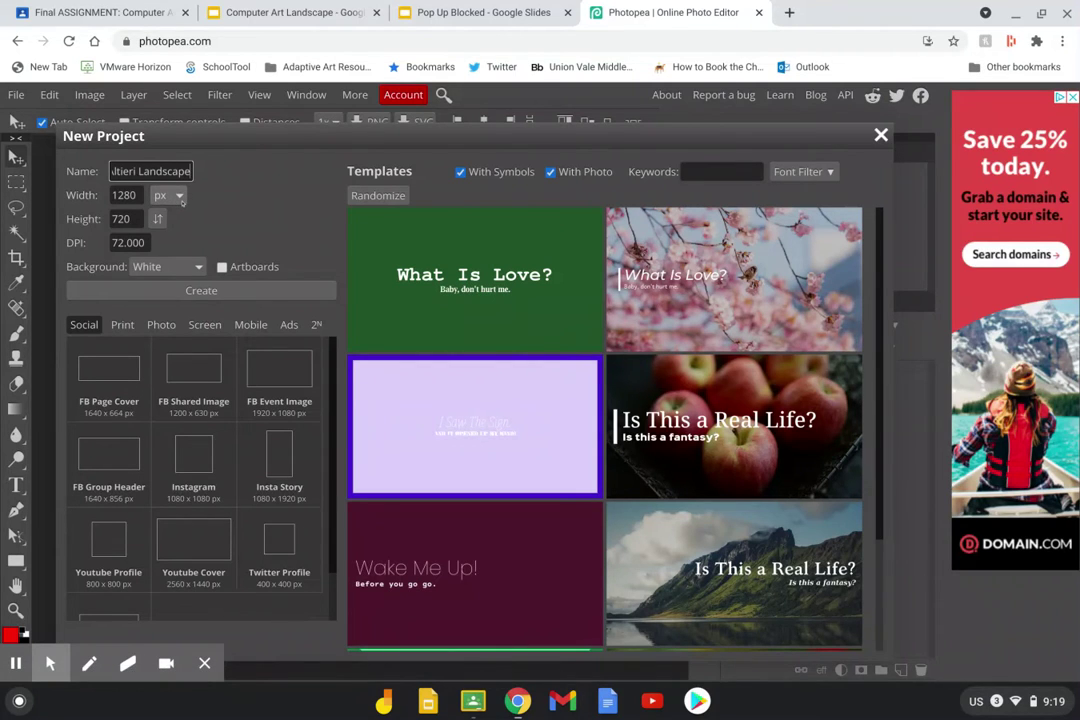
pyautogui.click(180, 198)
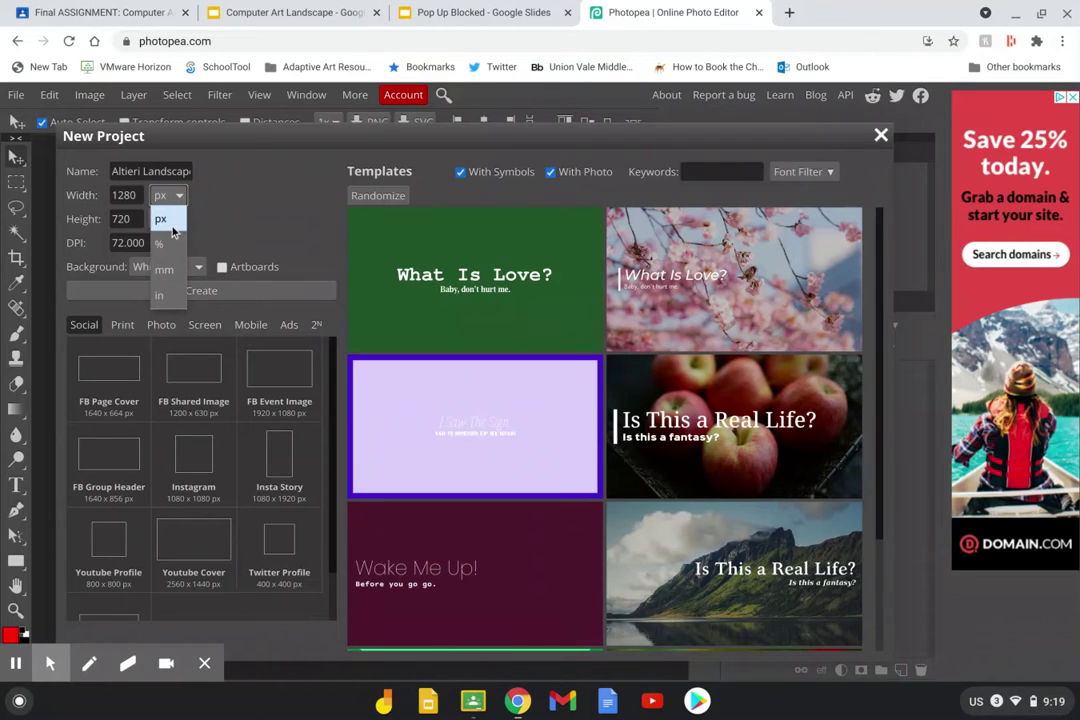
pyautogui.click(166, 296)
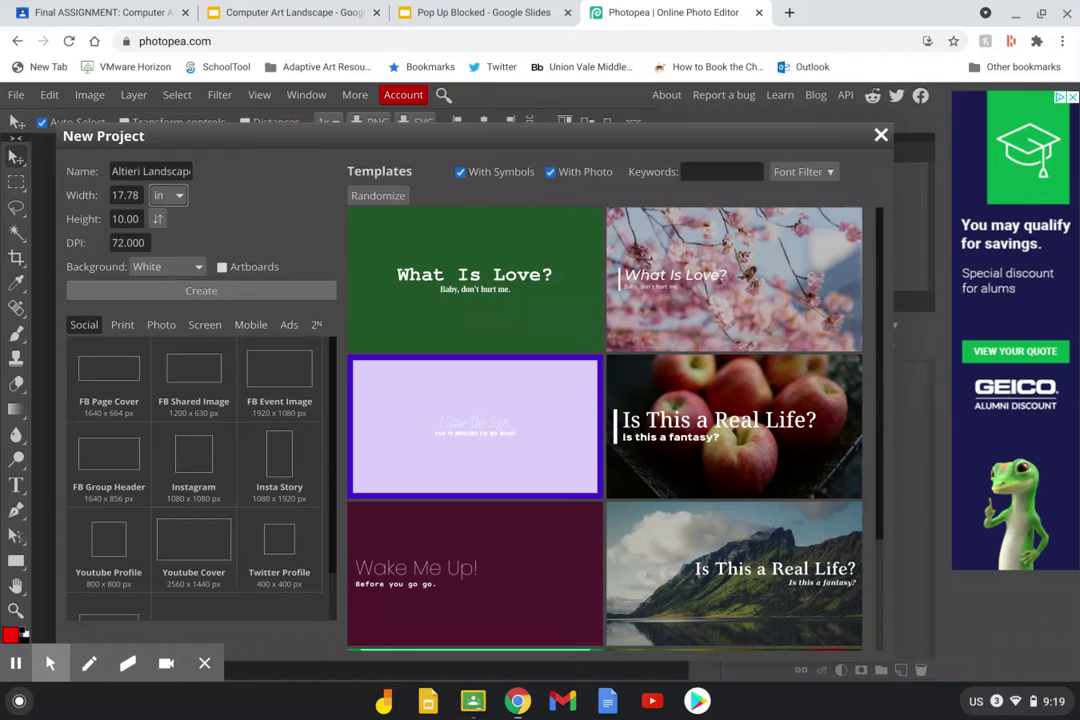
# Create the white 17.78 × 10.00 in canvas at 72 DPI
pyautogui.click(194, 291)
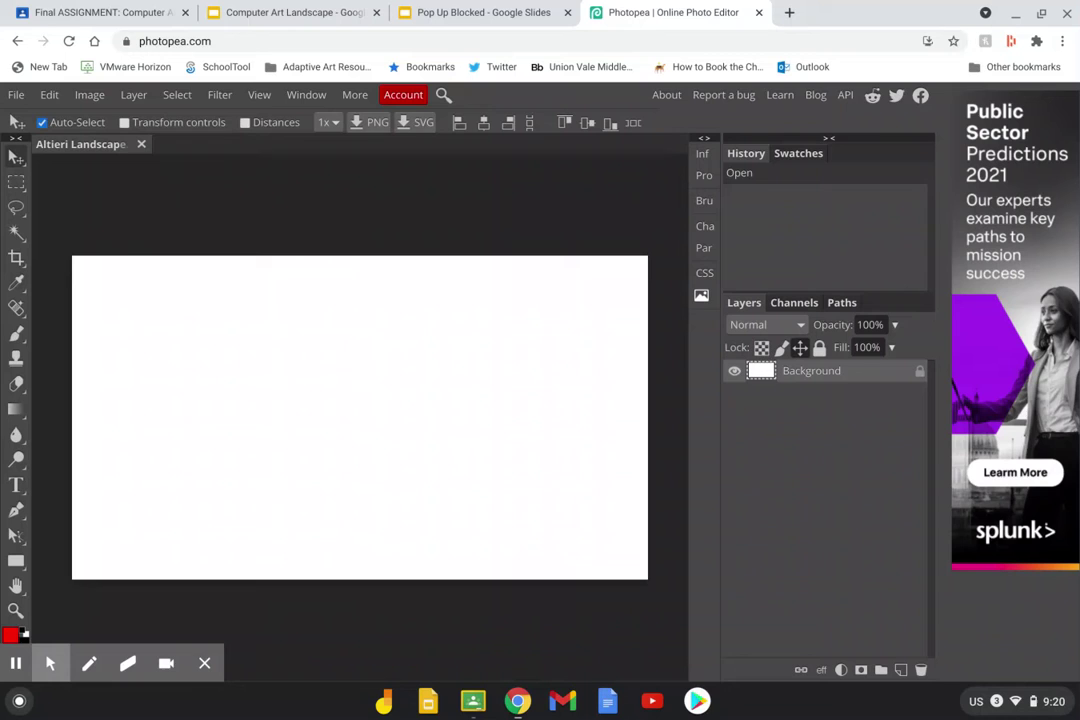
# Publish the canvas online as PSD (Photopea.com) from the File menu
pyautogui.click(16, 93)
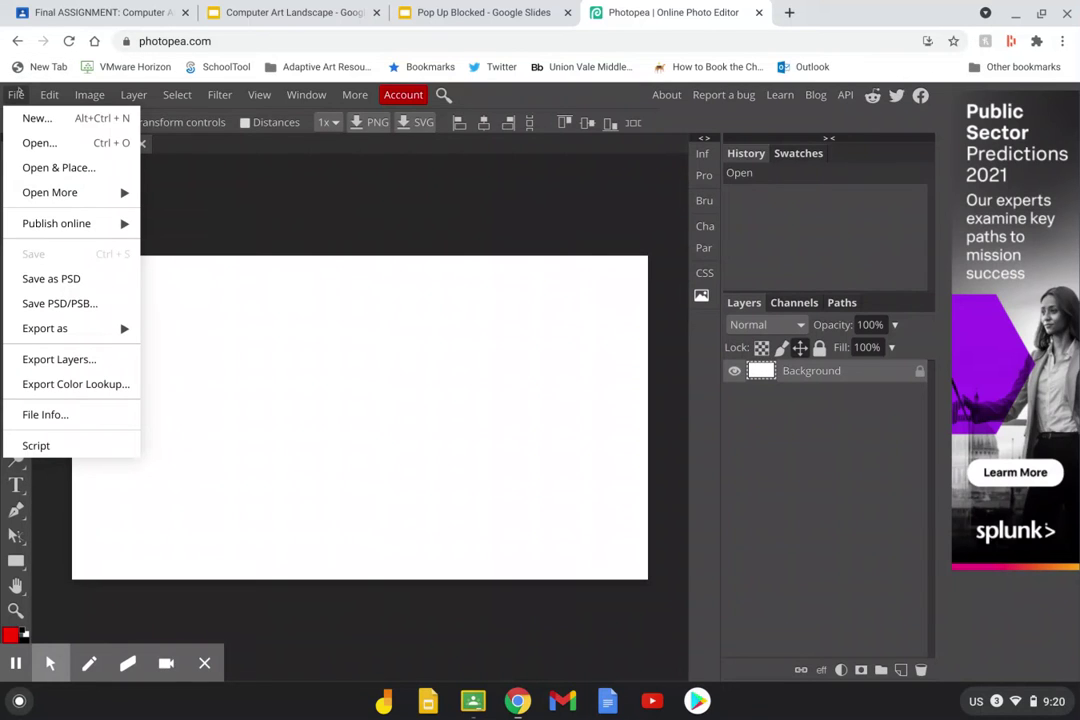
pyautogui.moveTo(44, 223)
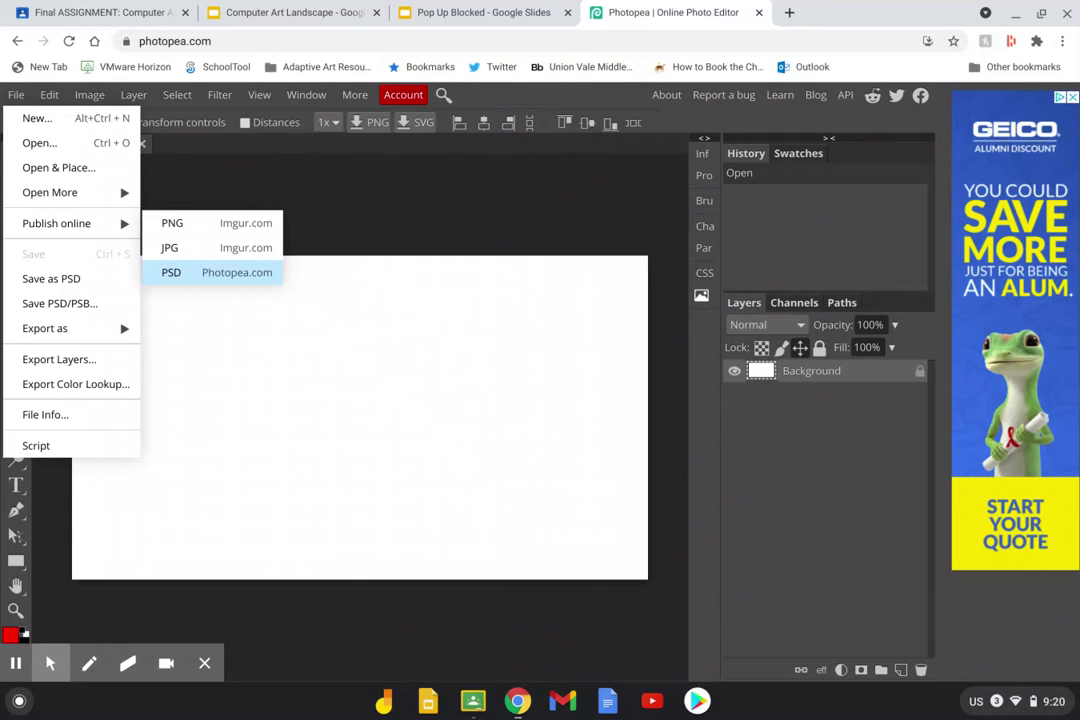
pyautogui.click(205, 272)
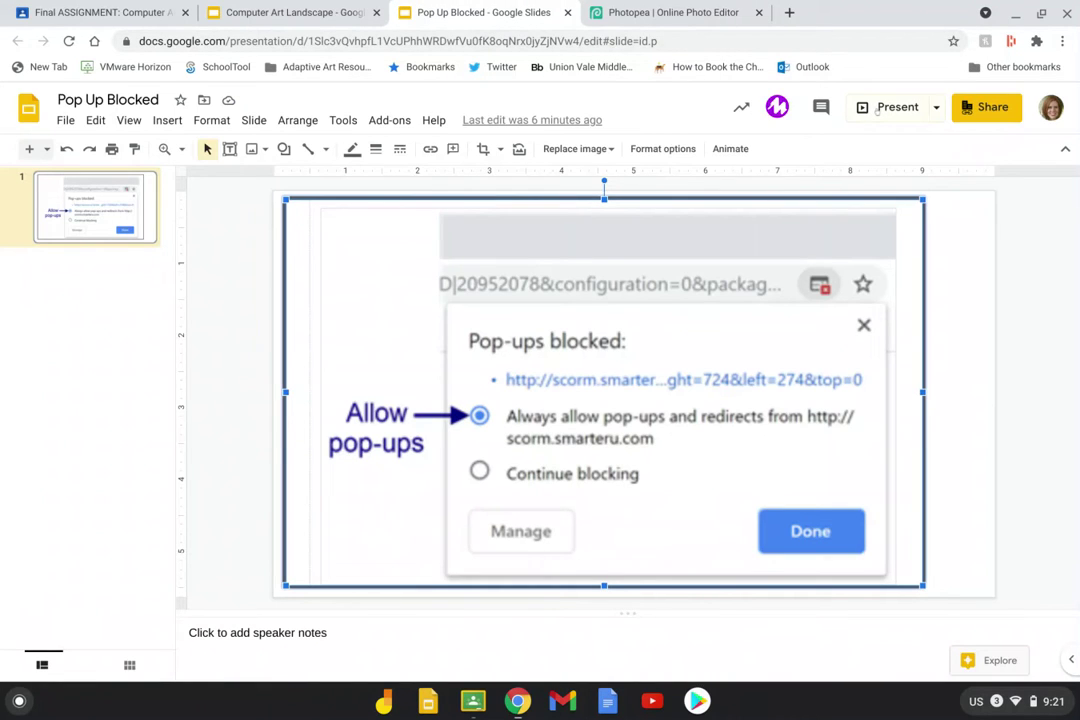
# View the pop-up instructions slide full screen, exit it, and return to Photopea
pyautogui.click(878, 108)
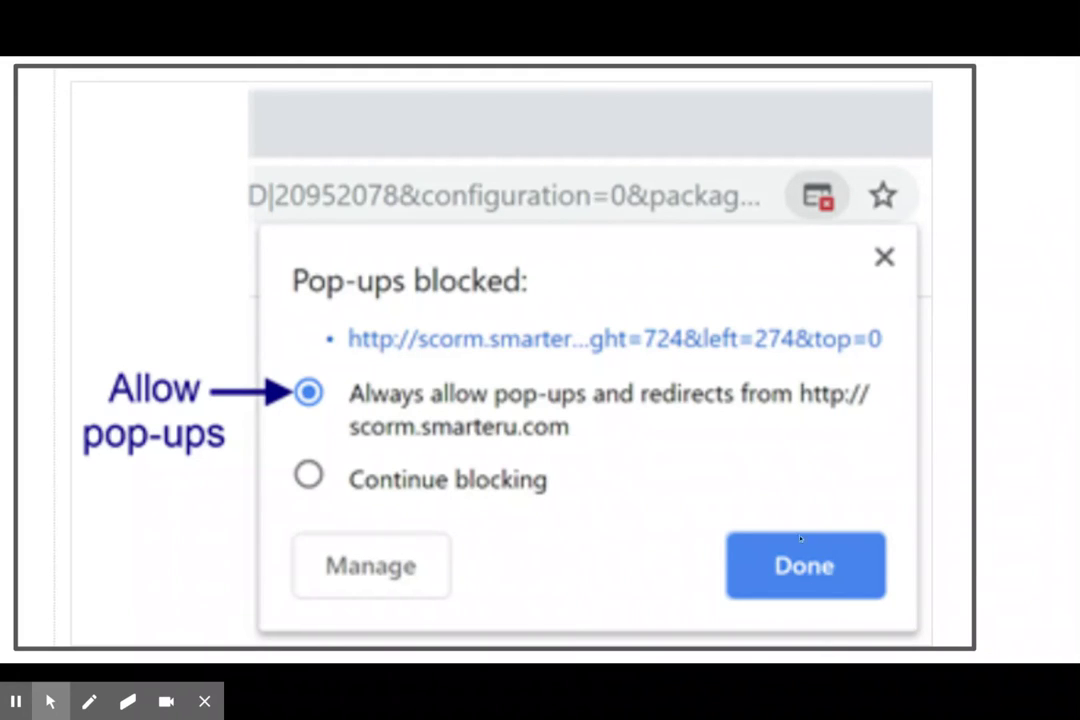
pyautogui.moveTo(671, 469)
pyautogui.press('F11')
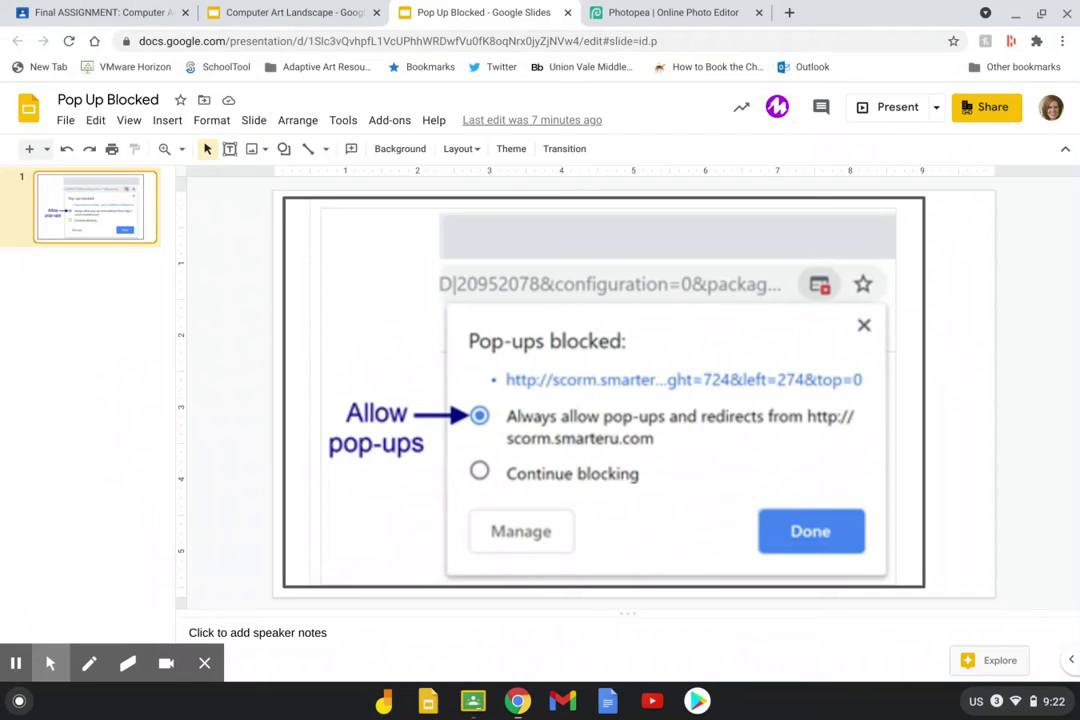
pyautogui.click(609, 20)
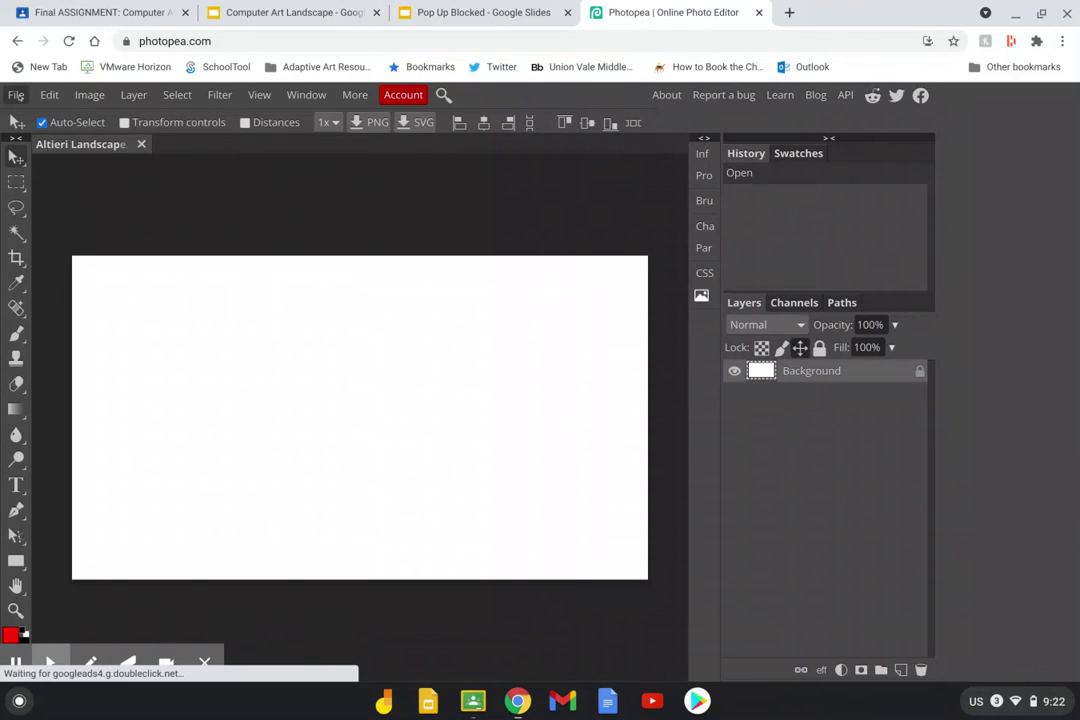
# Publish the blank Landscape canvas online as PSD and confirm the public URL with OK
pyautogui.click(16, 94)
pyautogui.moveTo(68, 225)
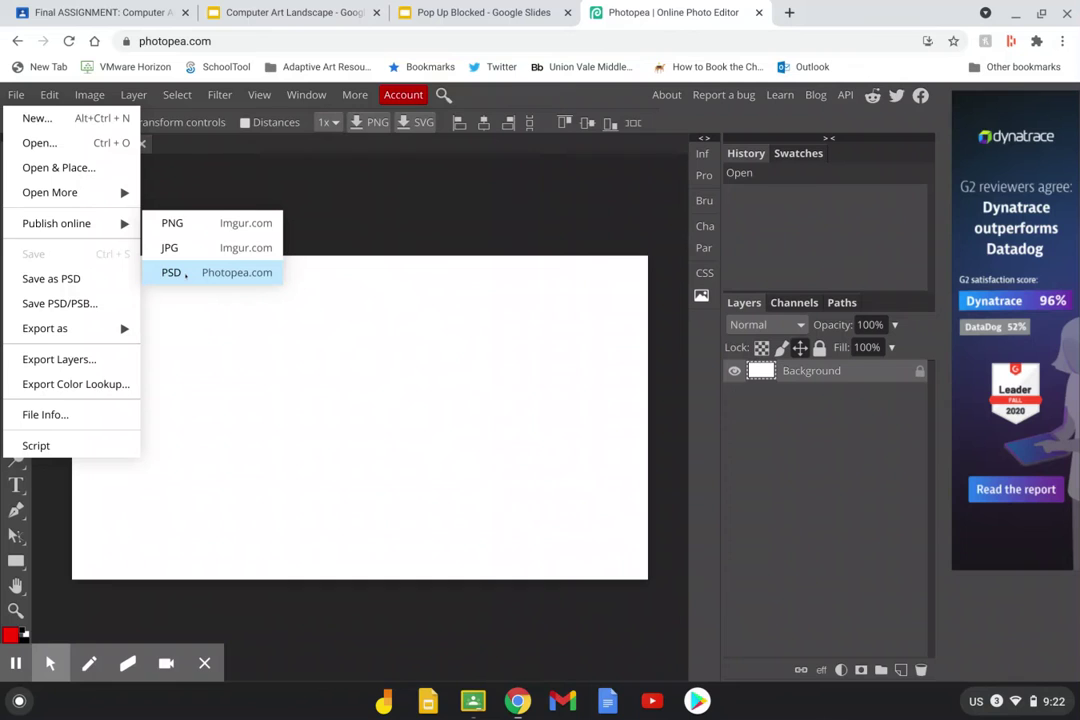
pyautogui.click(185, 273)
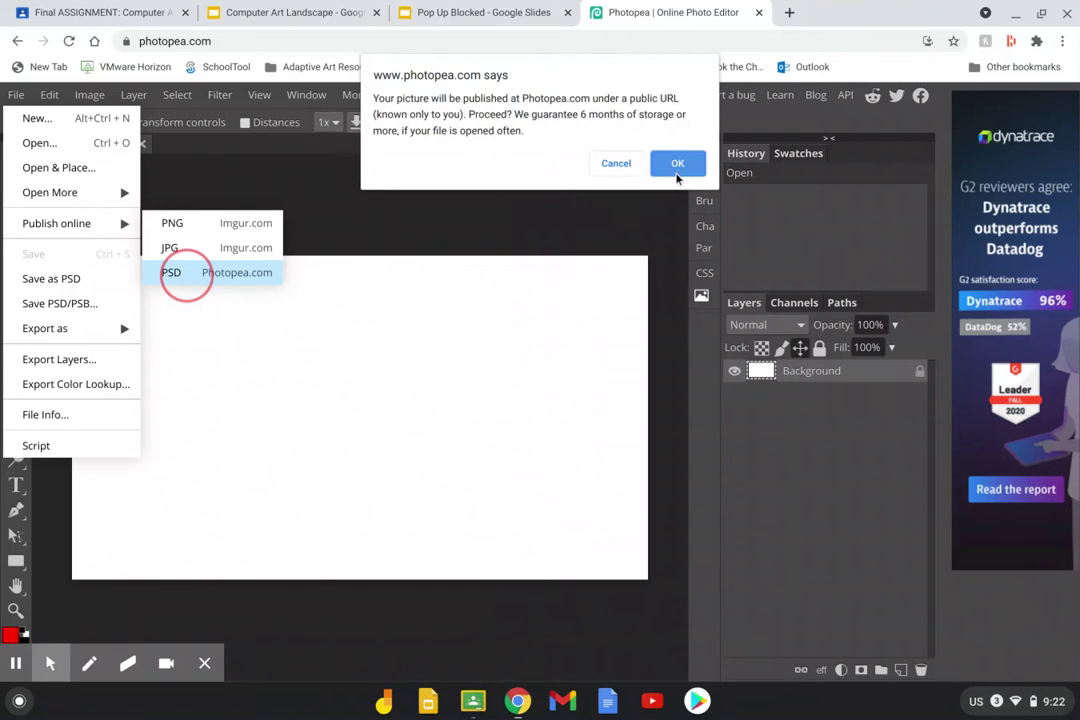
pyautogui.click(678, 165)
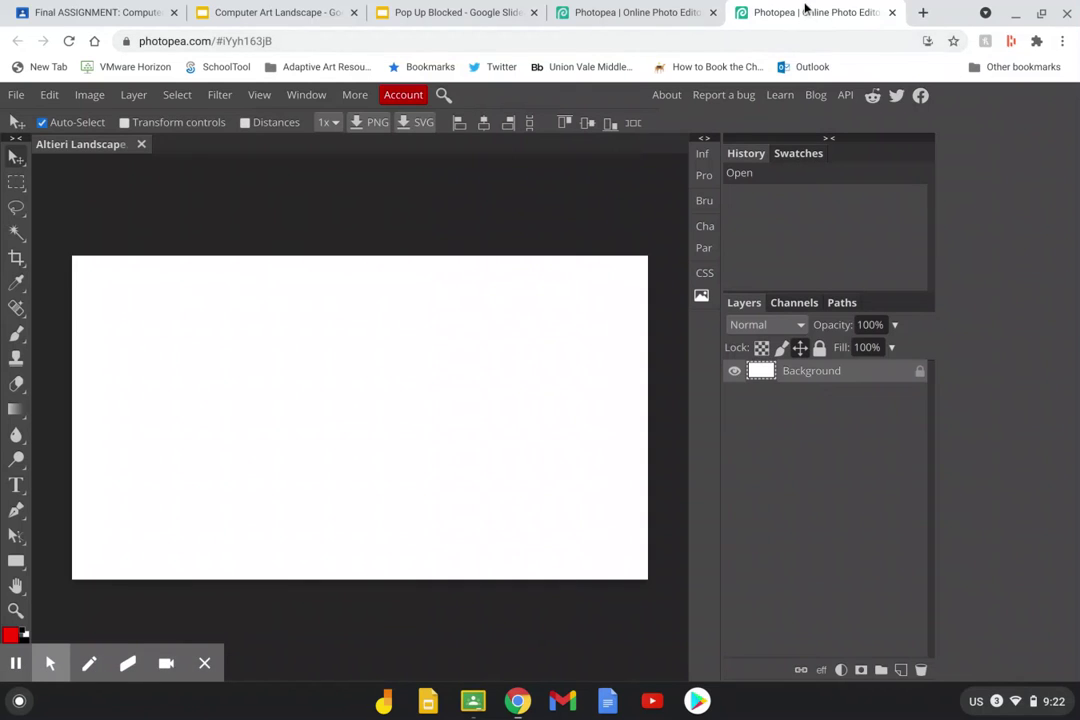
pyautogui.click(640, 14)
pyautogui.click(800, 14)
pyautogui.click(700, 12)
pyautogui.click(838, 10)
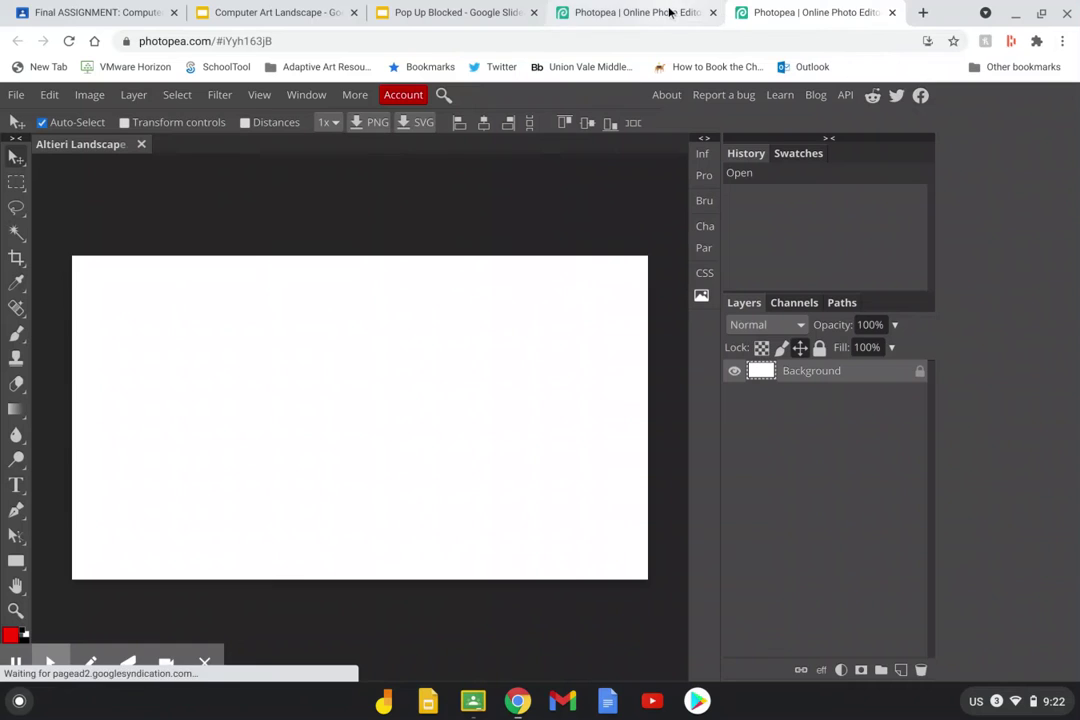
pyautogui.click(640, 12)
pyautogui.click(836, 15)
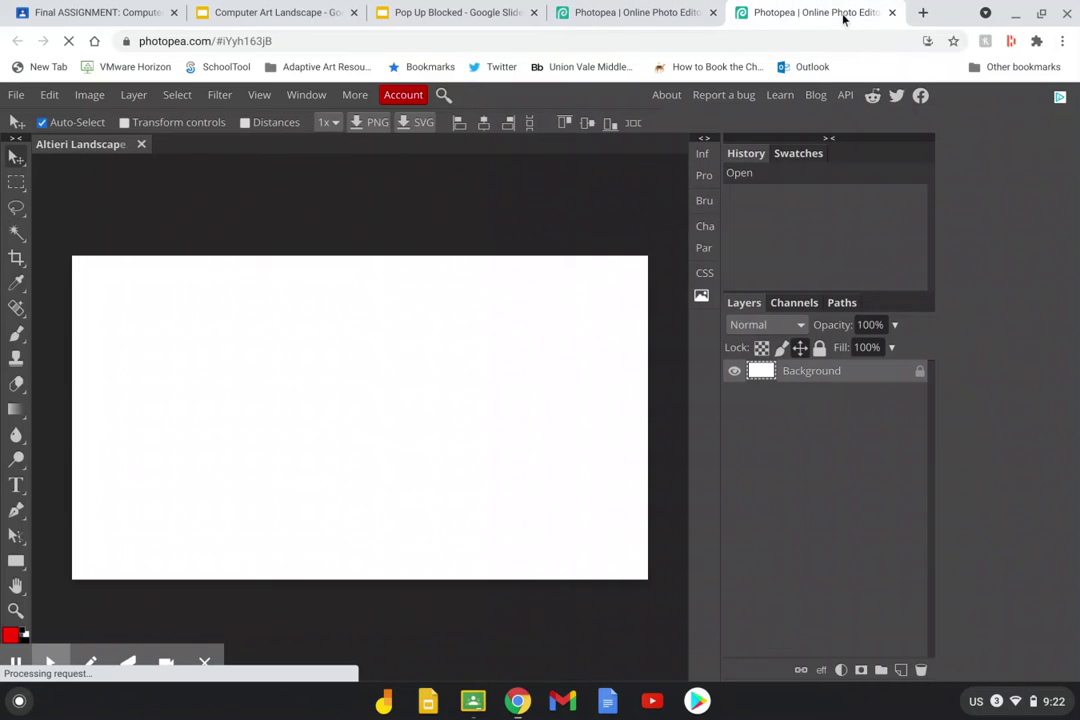
pyautogui.click(624, 7)
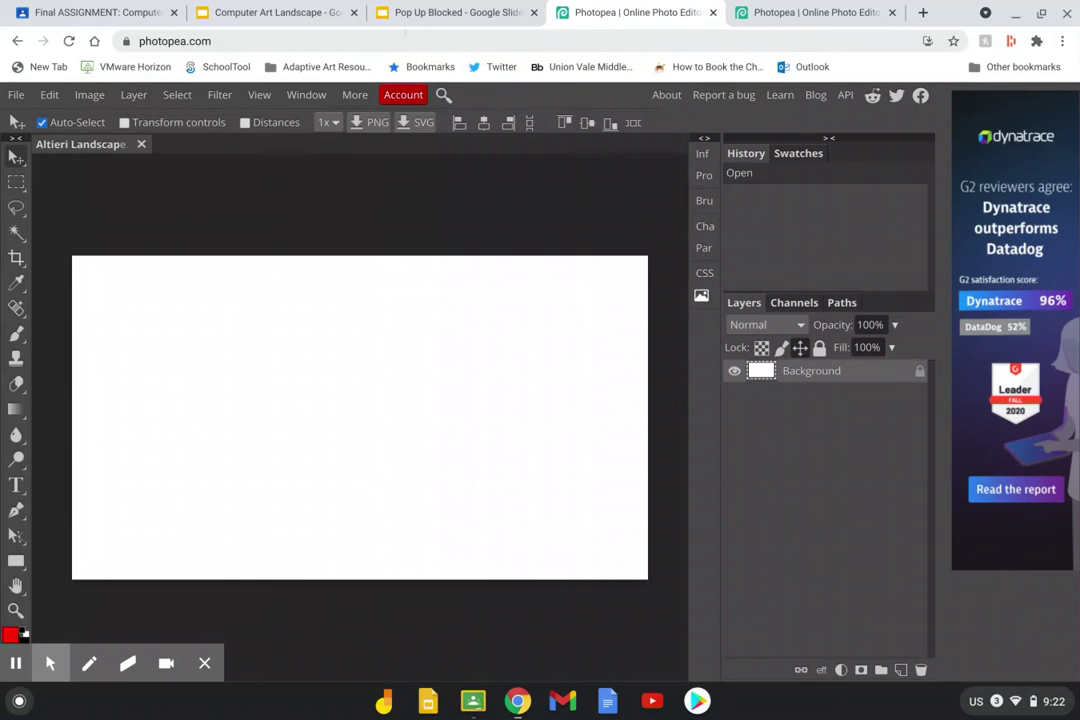
pyautogui.click(760, 12)
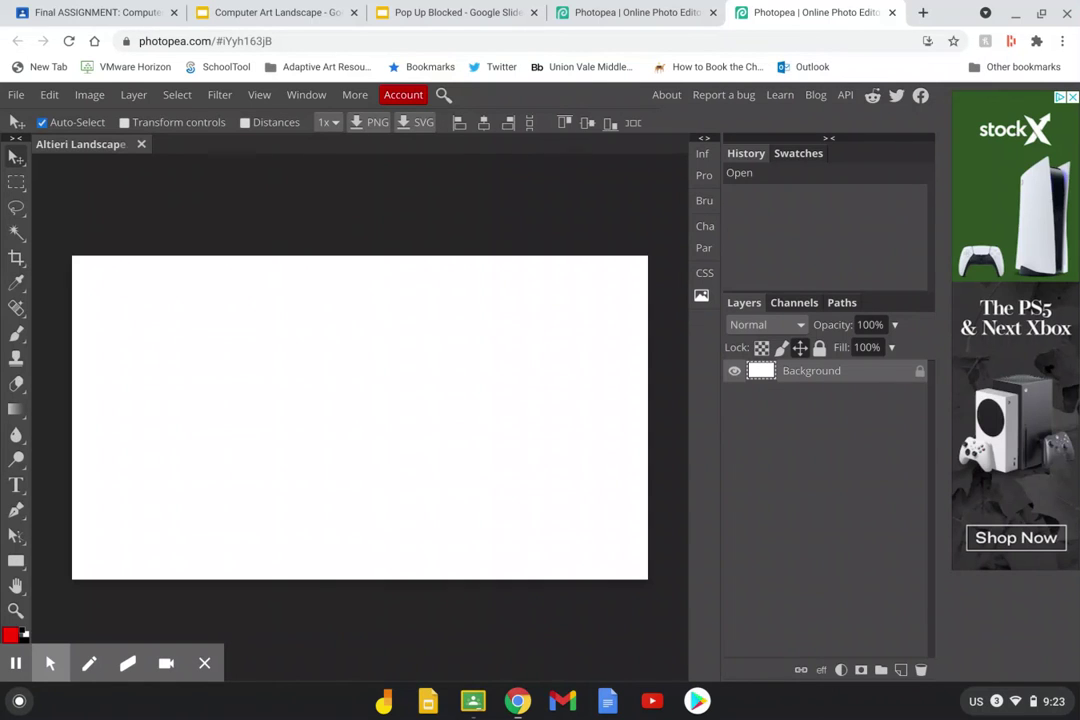
# Select the published Altieri Landscape canvas's full photopea.com web address for copying
pyautogui.click(240, 41)
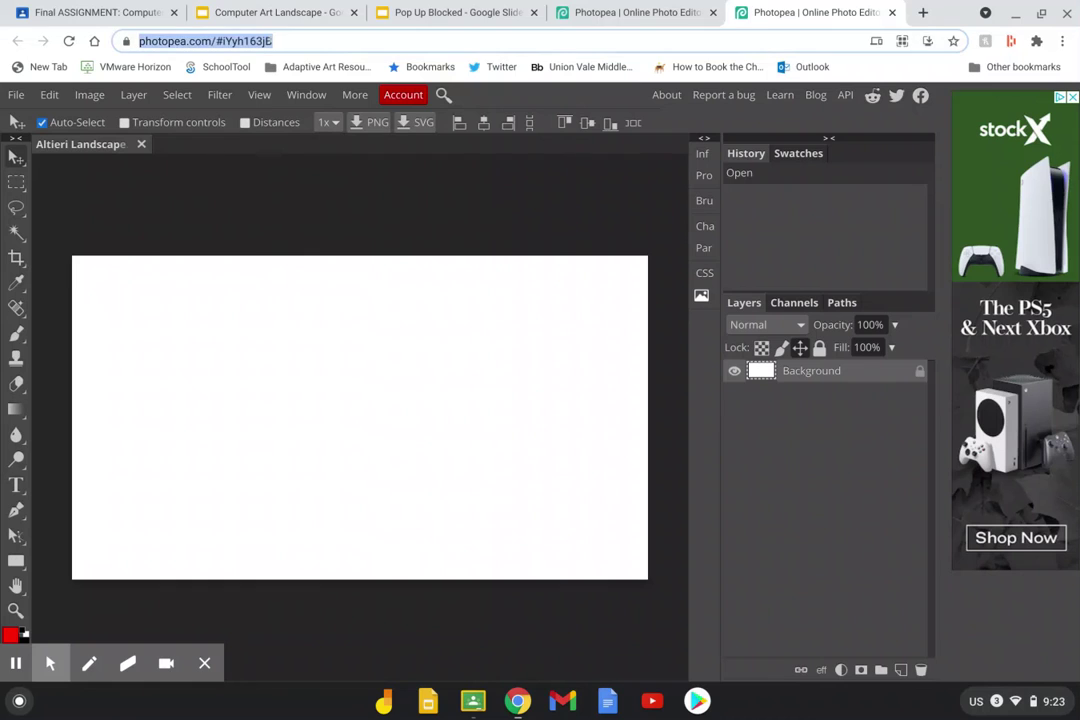
pyautogui.click(240, 41)
pyautogui.hotkey('ctrl', 'a')
pyautogui.hotkey('ctrl', 'c')
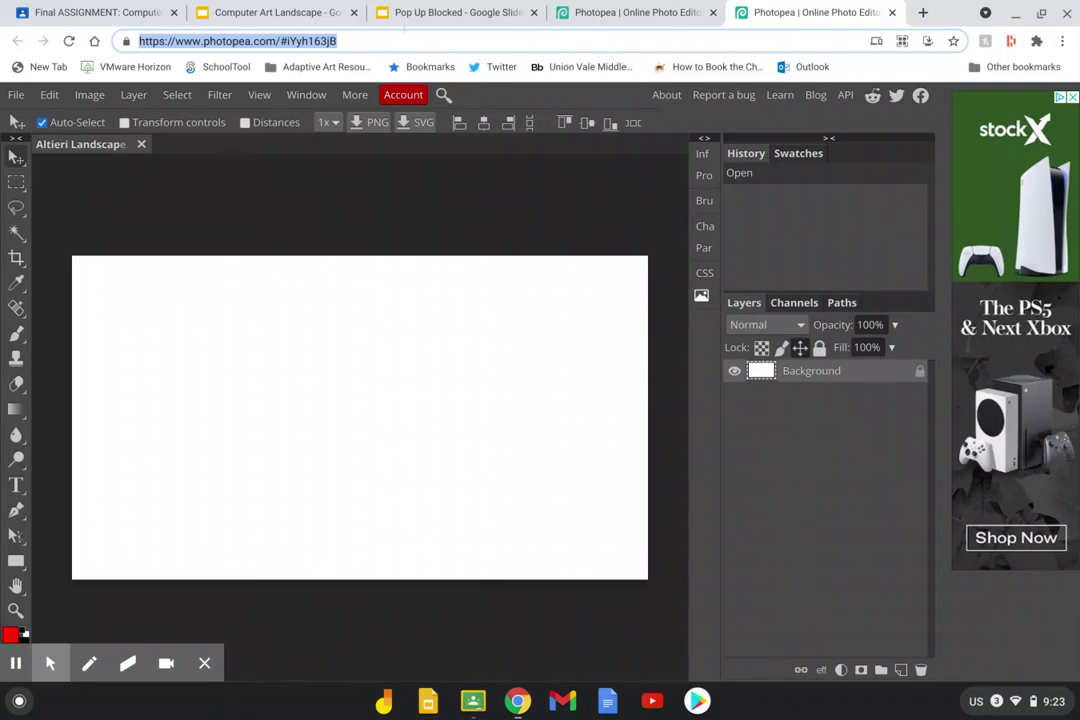
# Paste the published Photopea URL into the 3/15 row's URL cell in the Computer Art Landscape chart
pyautogui.click(294, 20)
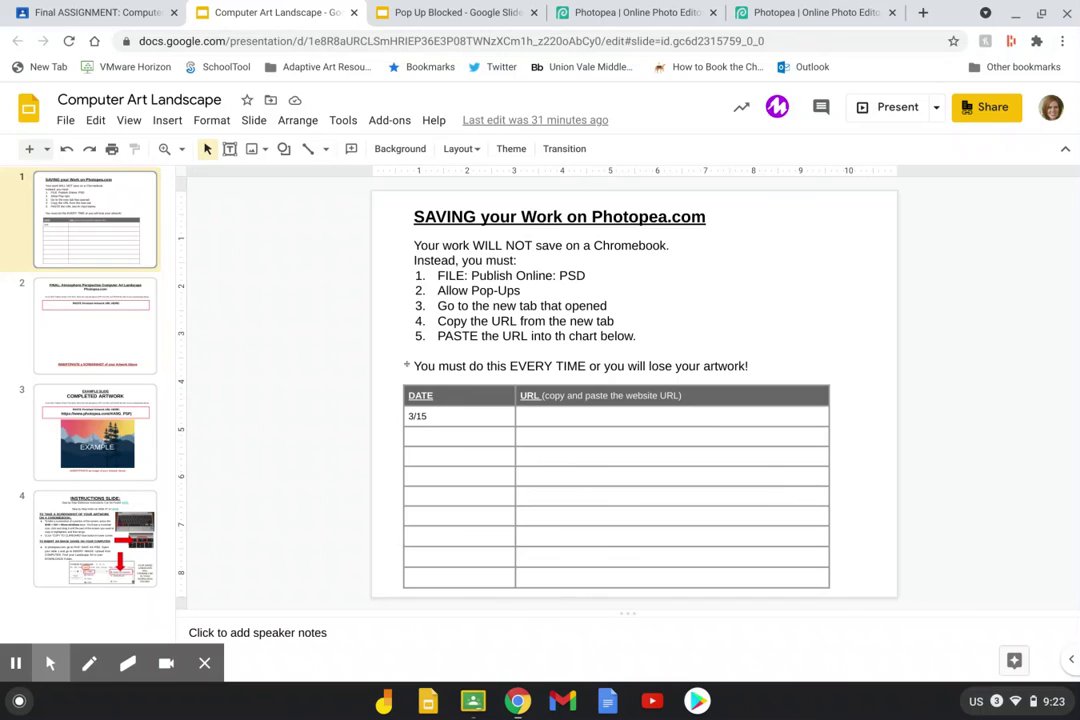
pyautogui.click(593, 415)
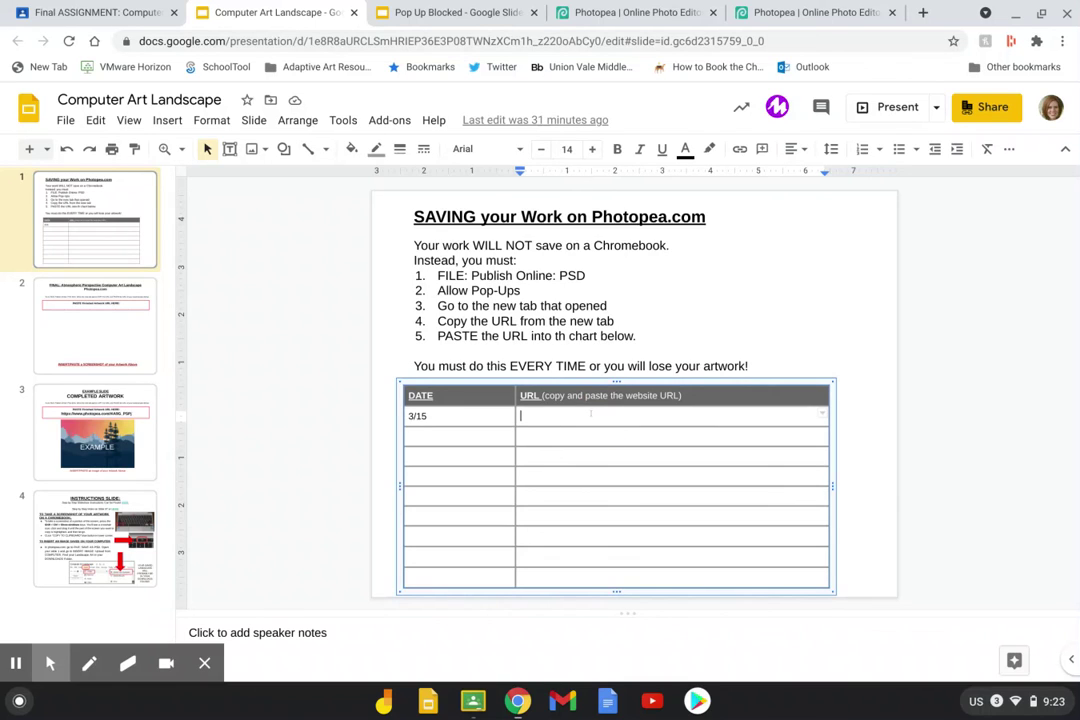
pyautogui.hotkey('ctrl', 'v')
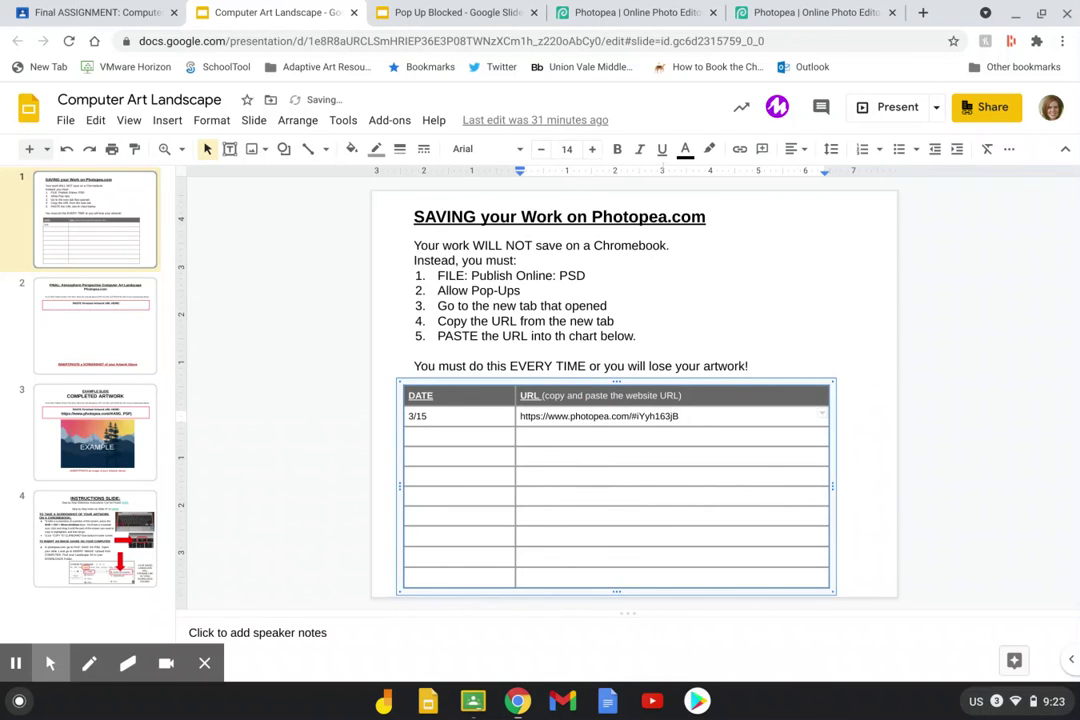
# Close both Photopea tabs and select the pasted URL in the chart
pyautogui.click(714, 13)
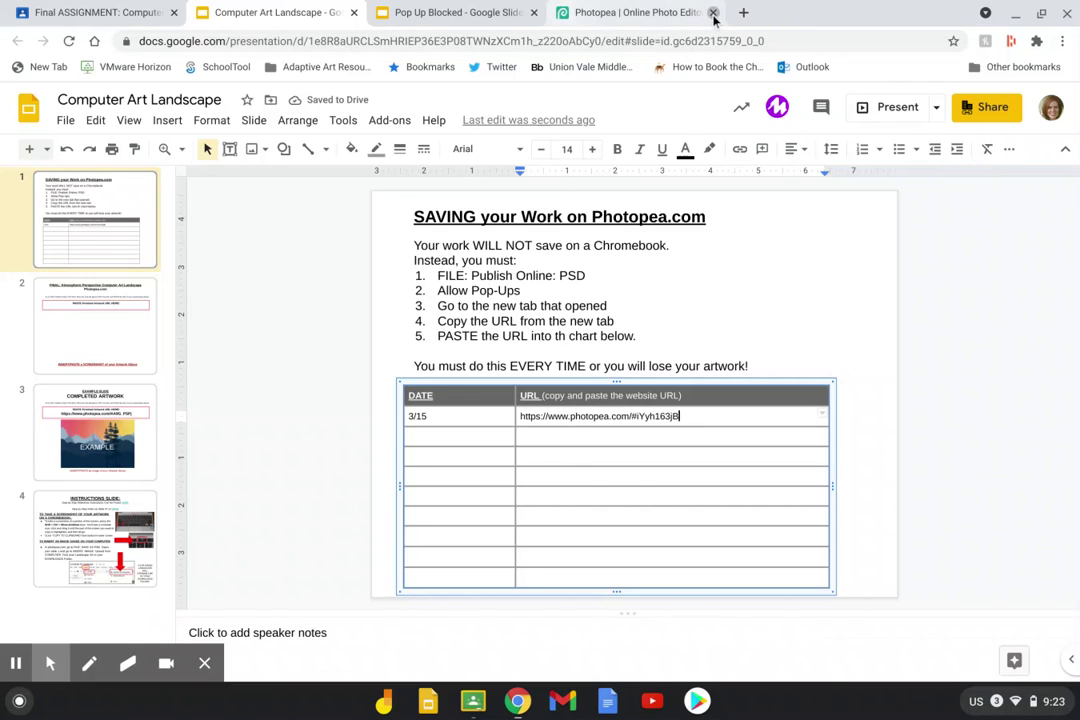
pyautogui.click(714, 13)
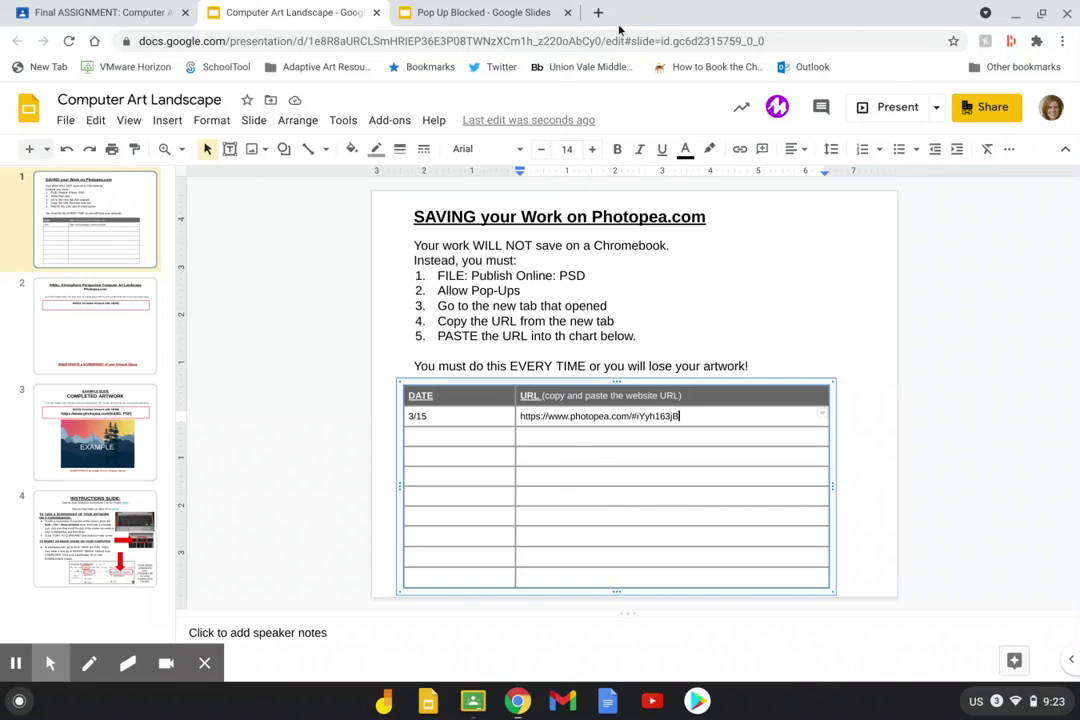
pyautogui.tripleClick(595, 414)
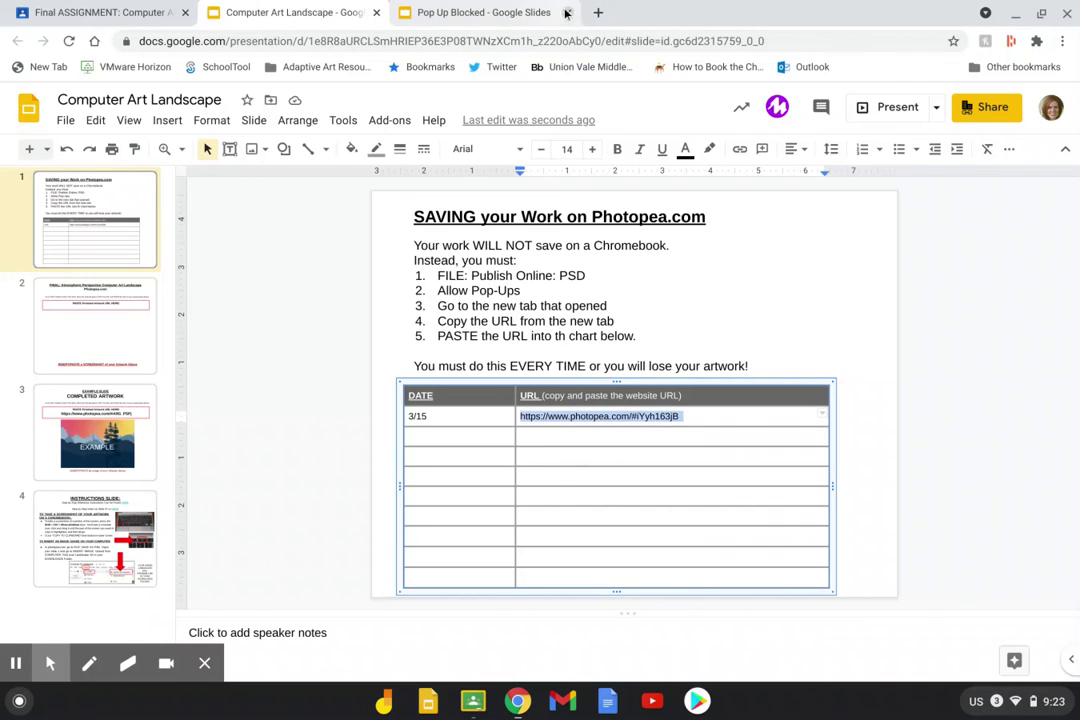
# Open a new Chrome tab with Ctrl+T
pyautogui.hotkey('ctrl', 't')
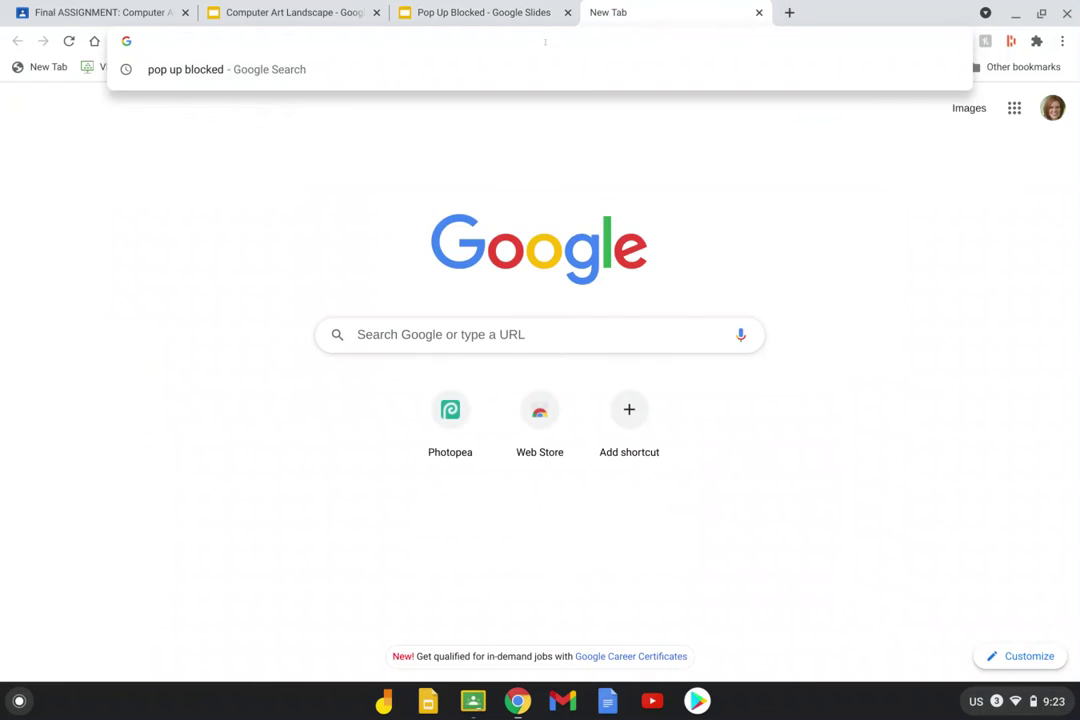